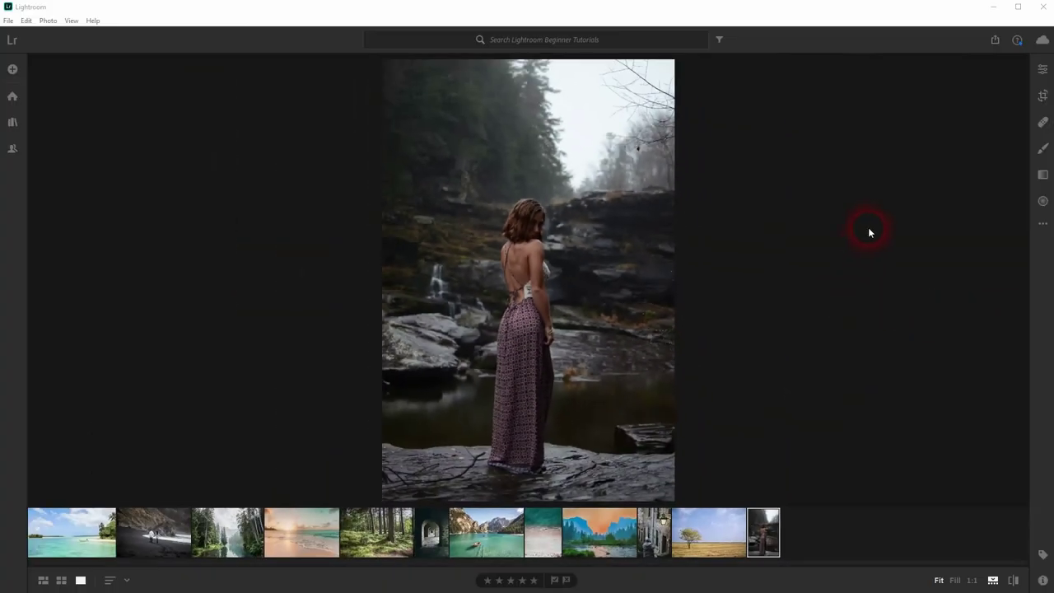
- Crop the waterfall portrait by pulling the top, bottom, right and left edges in around the woman
{"action": "left_click", "coordinate": [1043, 95]}
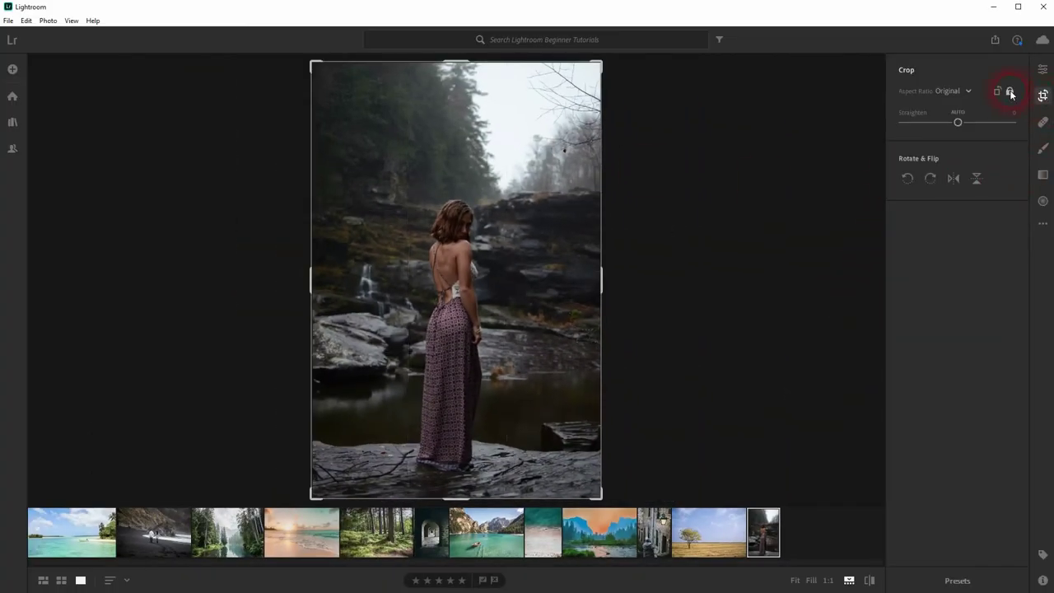
{"action": "left_click_drag", "start_coordinate": [457, 63], "coordinate": [447, 90]}
{"action": "mouse_move", "coordinate": [457, 440]}
{"action": "left_mouse_down"}
{"action": "mouse_move", "coordinate": [470, 431]}
{"action": "mouse_move", "coordinate": [461, 443]}
{"action": "mouse_move", "coordinate": [454, 431]}
{"action": "left_mouse_up"}
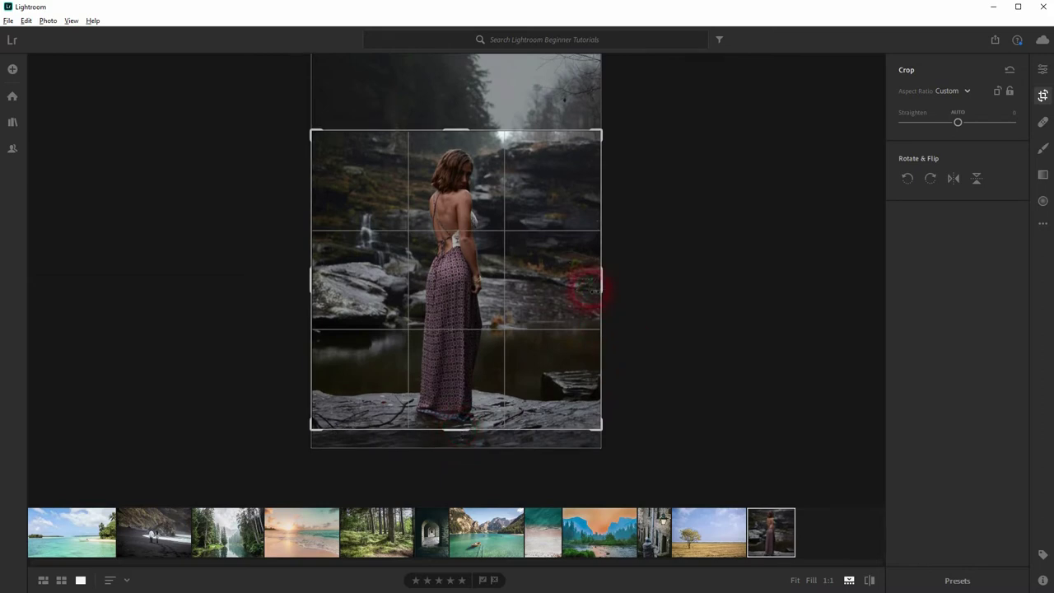
{"action": "mouse_move", "coordinate": [591, 290]}
{"action": "left_mouse_down"}
{"action": "mouse_move", "coordinate": [601, 288]}
{"action": "mouse_move", "coordinate": [566, 292]}
{"action": "mouse_move", "coordinate": [582, 297]}
{"action": "left_mouse_up"}
{"action": "mouse_move", "coordinate": [336, 294]}
{"action": "left_mouse_down"}
{"action": "mouse_move", "coordinate": [350, 294]}
{"action": "mouse_move", "coordinate": [341, 294]}
{"action": "left_mouse_up"}
{"action": "left_click", "coordinate": [763, 279]}
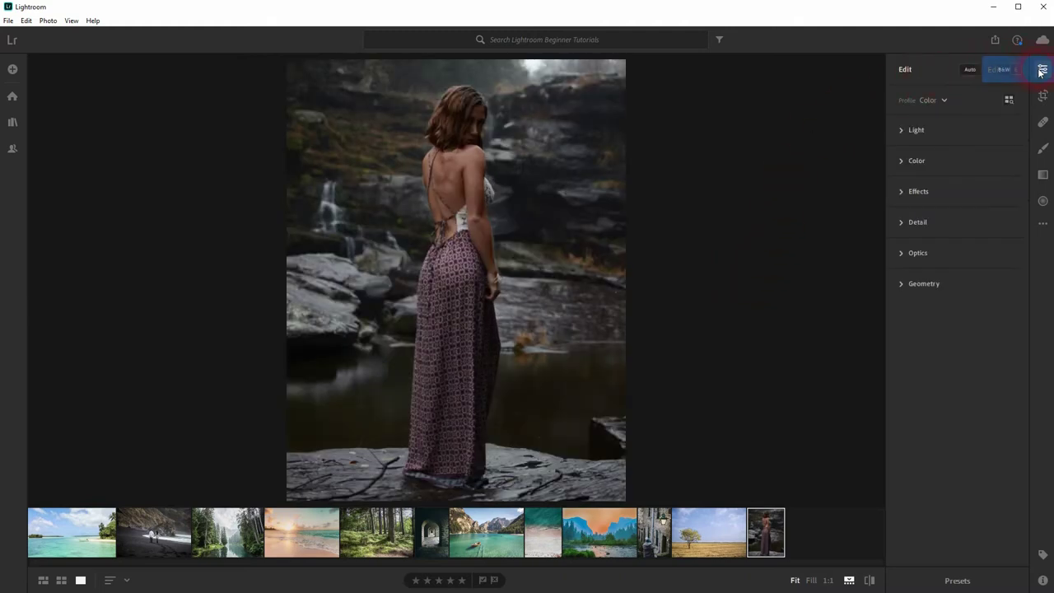
{"action": "left_click", "coordinate": [972, 71]}
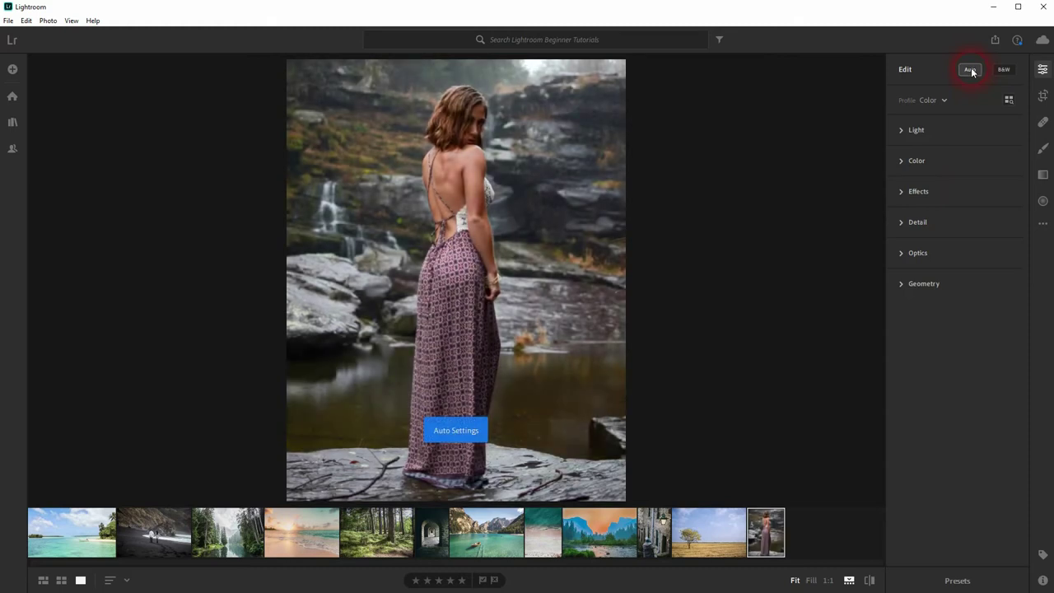
{"action": "key", "text": "ctrl+z"}
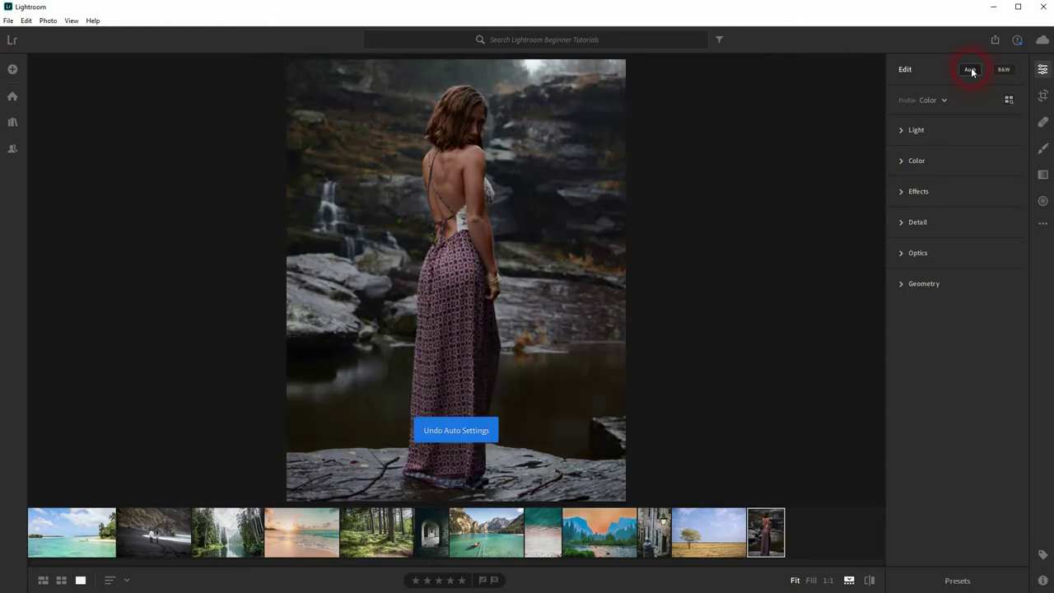
- Show the Presets list and hide the Vignetting group through Manage Presets
{"action": "left_click", "coordinate": [959, 582]}
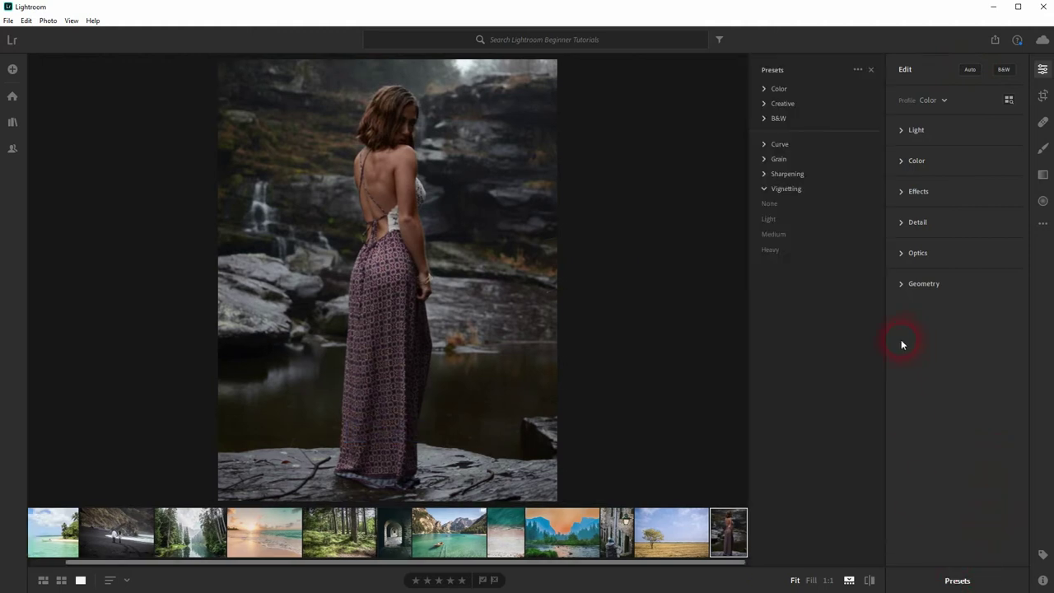
{"action": "left_click", "coordinate": [768, 189]}
{"action": "left_click", "coordinate": [858, 70]}
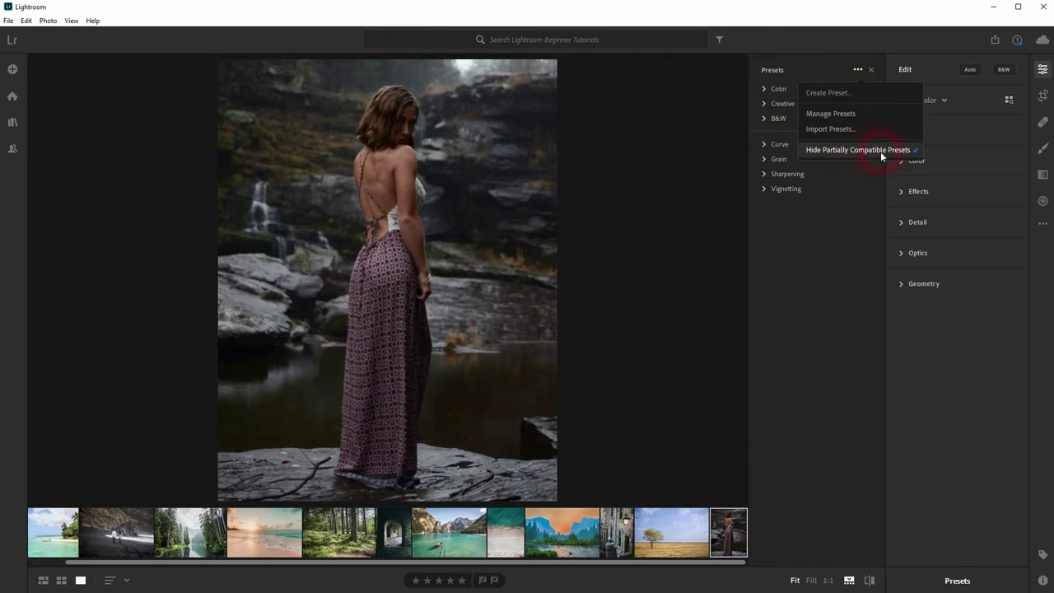
{"action": "left_click", "coordinate": [845, 114]}
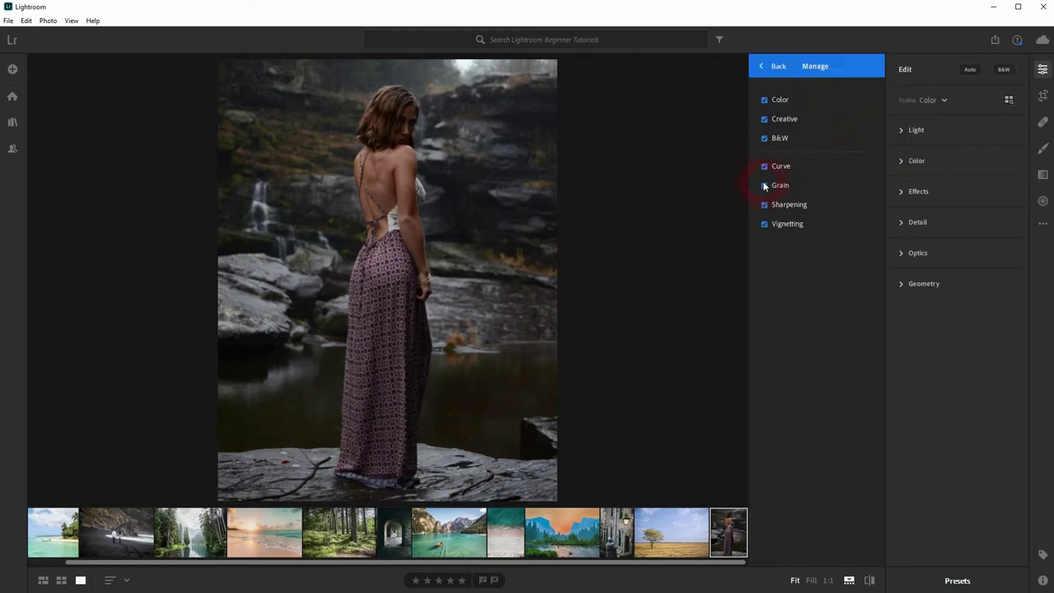
{"action": "left_click", "coordinate": [764, 224]}
{"action": "left_click", "coordinate": [777, 68]}
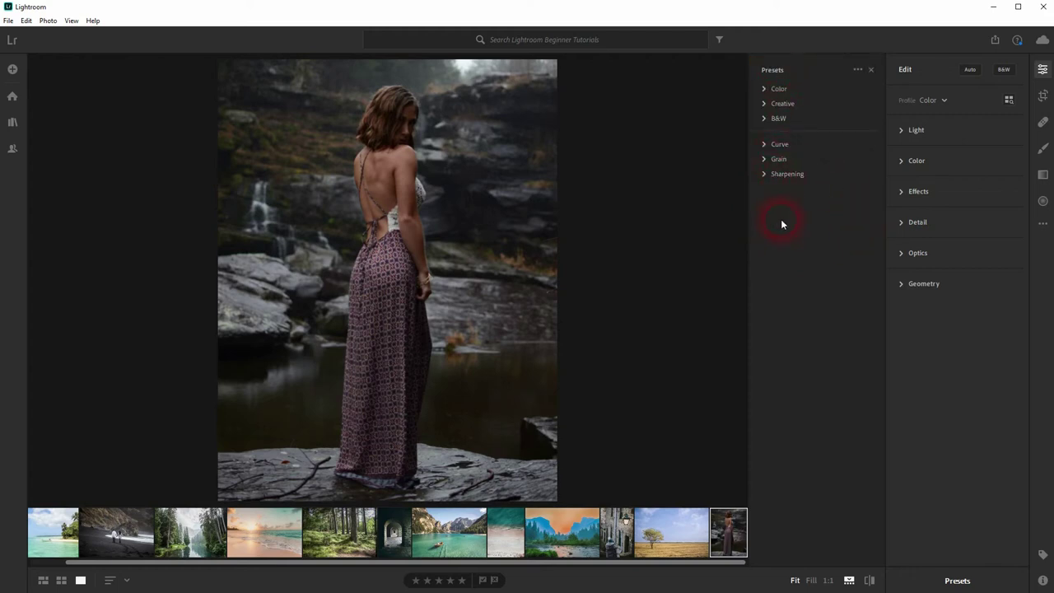
- Re-enable the Vignetting group in Manage Presets and leave it collapsed in the list
{"action": "left_click", "coordinate": [857, 71]}
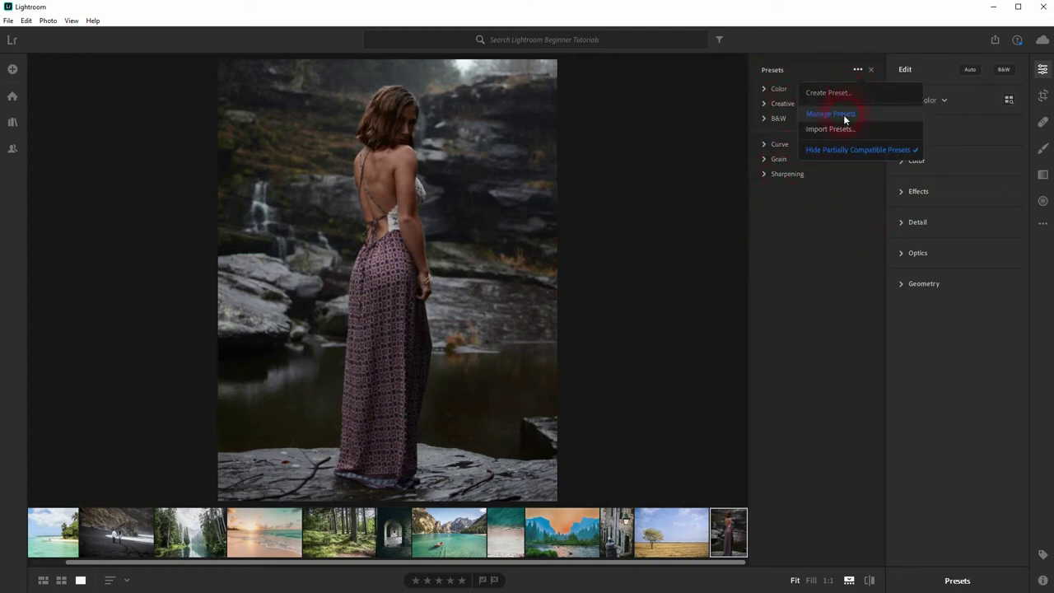
{"action": "left_click", "coordinate": [844, 115]}
{"action": "left_click", "coordinate": [773, 67]}
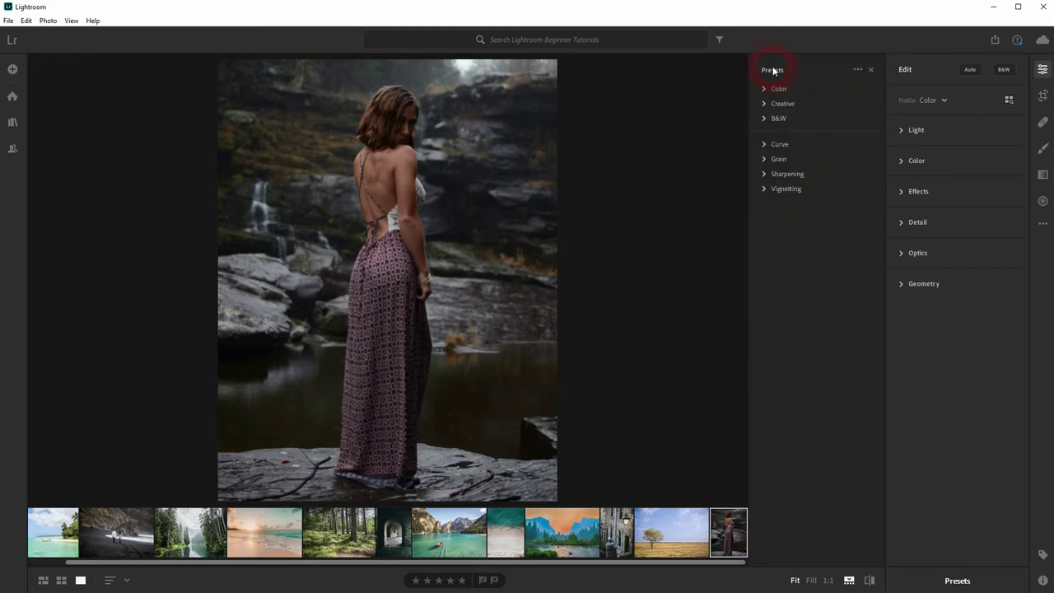
{"action": "left_click", "coordinate": [784, 188]}
{"action": "left_click", "coordinate": [786, 190]}
{"action": "left_click", "coordinate": [858, 71]}
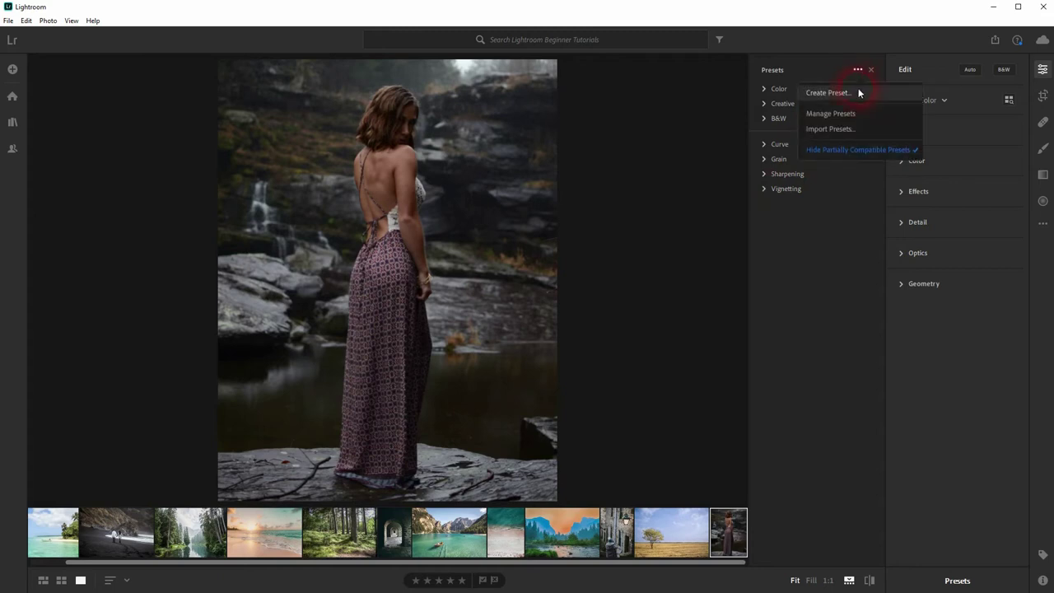
- Try the Color group's Matte preset, then apply Creative's Red Lift Matte instead
{"action": "key", "text": "Escape"}
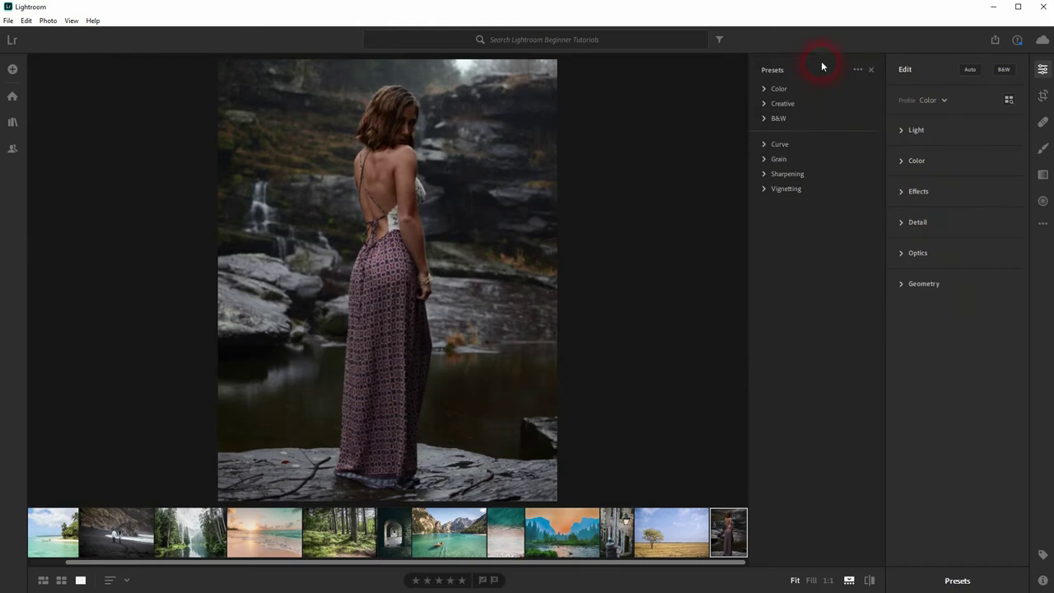
{"action": "left_click", "coordinate": [772, 90]}
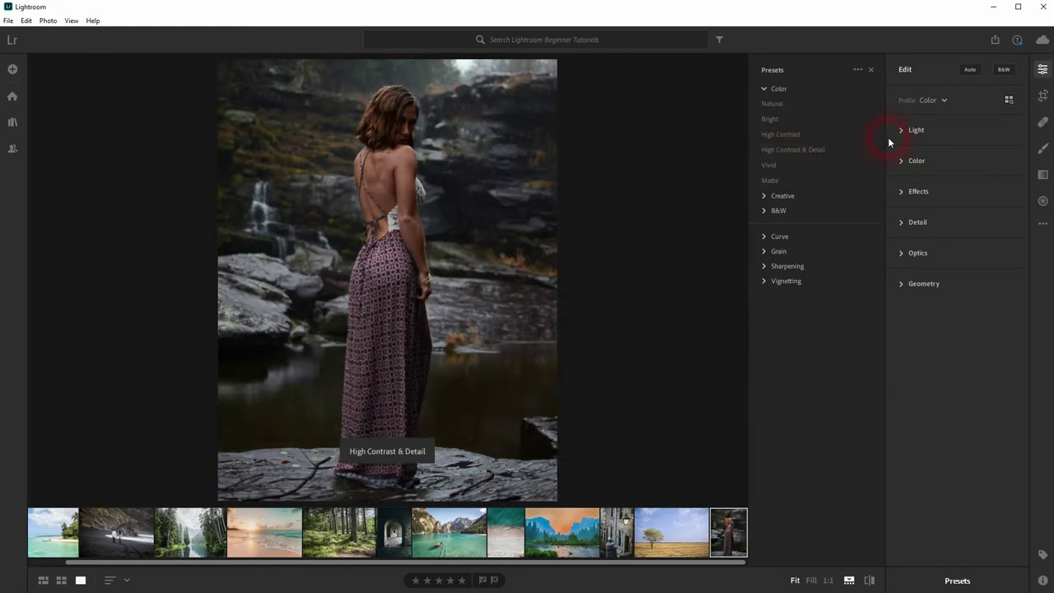
{"action": "left_click", "coordinate": [914, 130]}
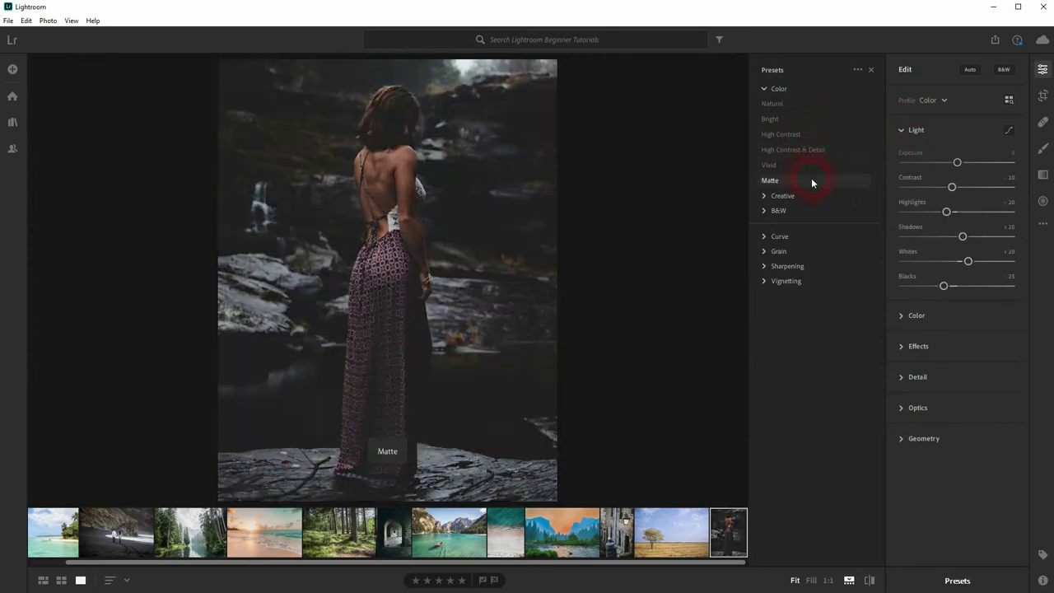
{"action": "left_click", "coordinate": [811, 180]}
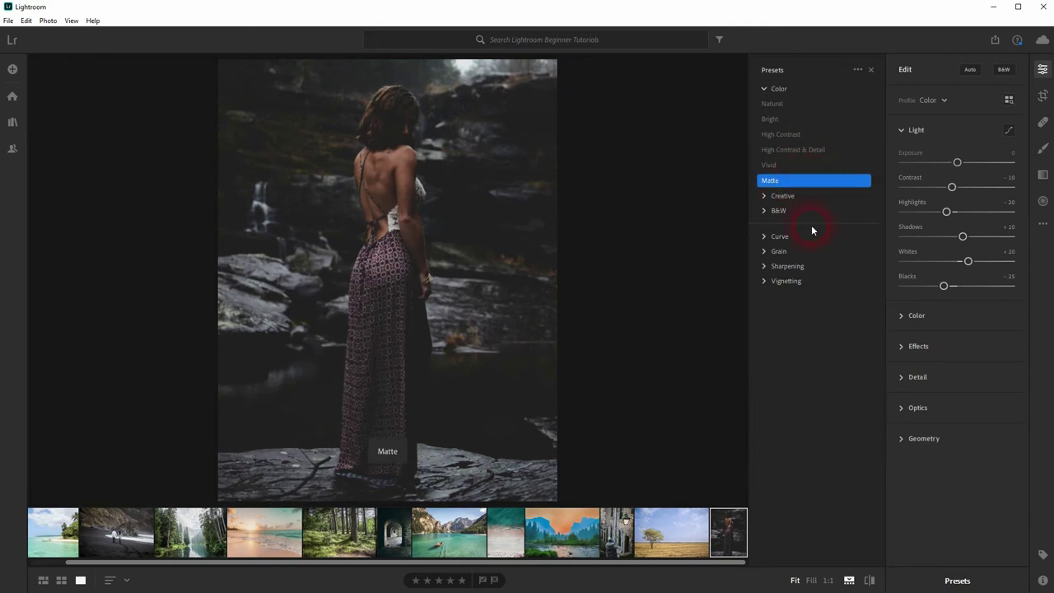
{"action": "left_click", "coordinate": [766, 197]}
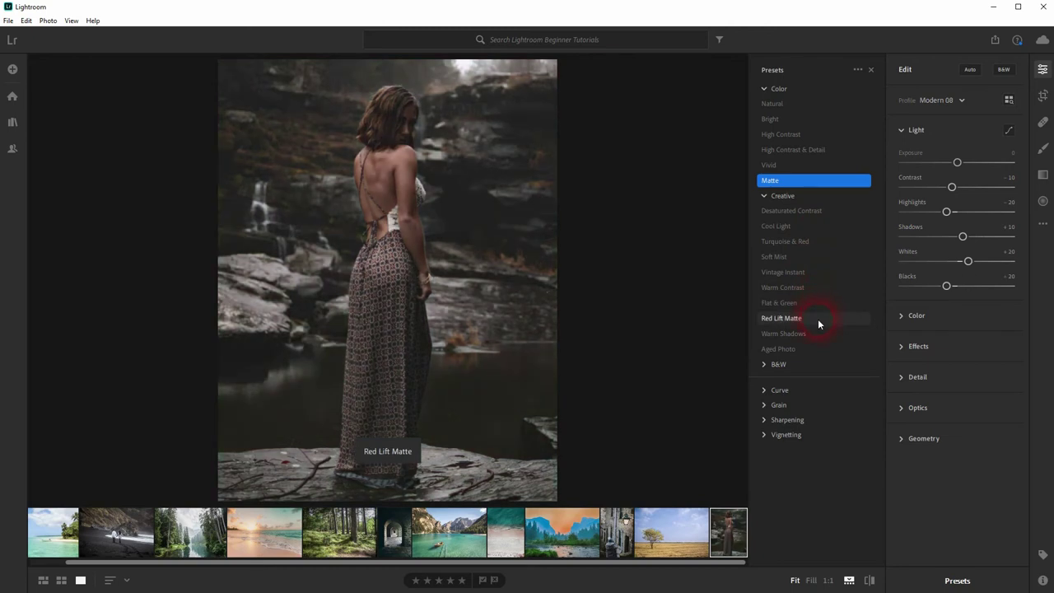
{"action": "left_click", "coordinate": [797, 319]}
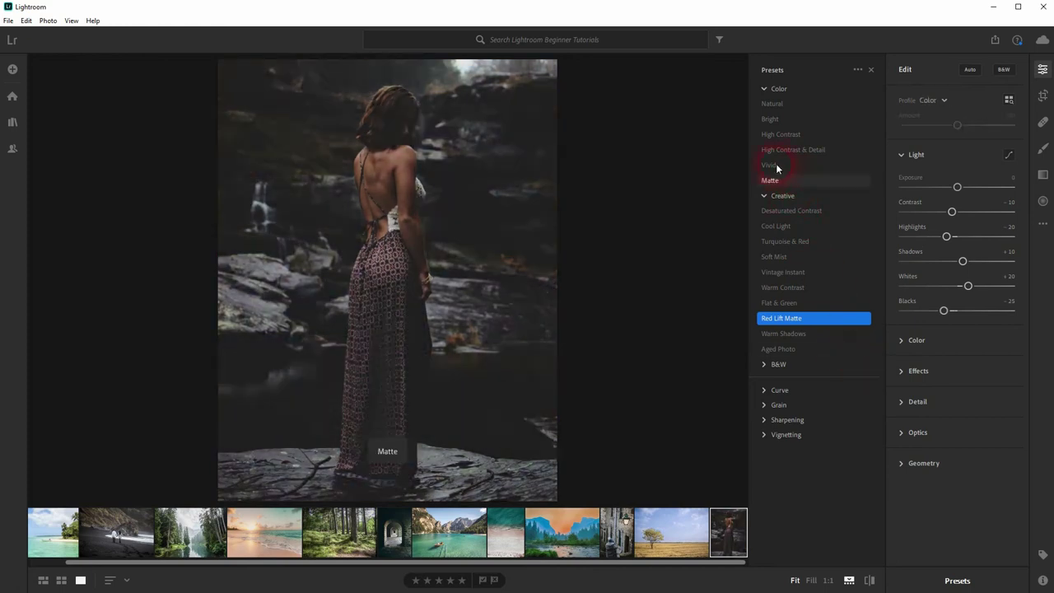
- Collapse the Color and Creative groups and apply the Light grain preset
{"action": "left_click", "coordinate": [765, 87]}
{"action": "left_click", "coordinate": [764, 104]}
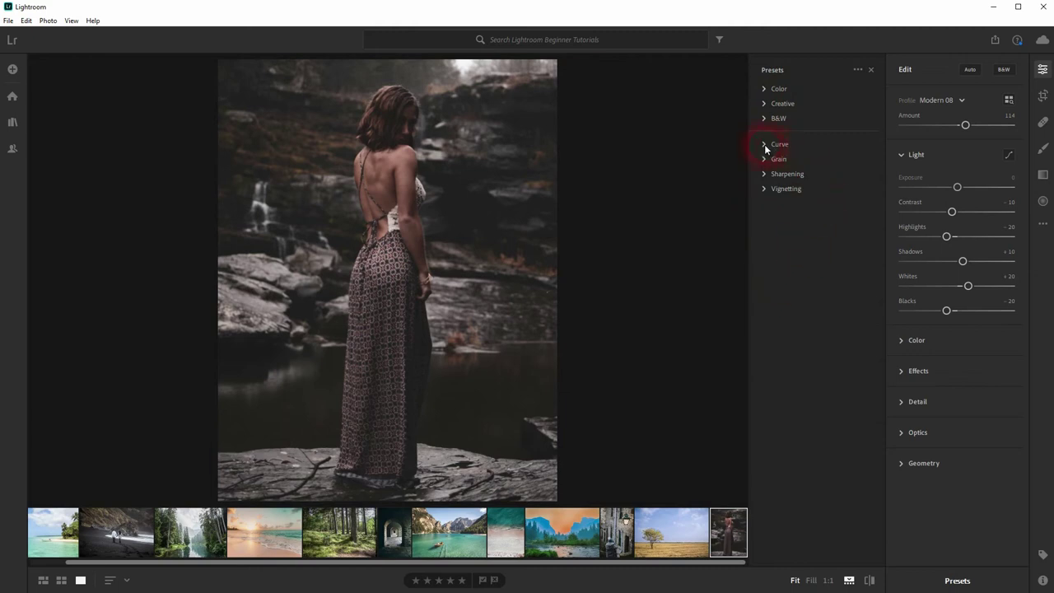
{"action": "left_click", "coordinate": [765, 145]}
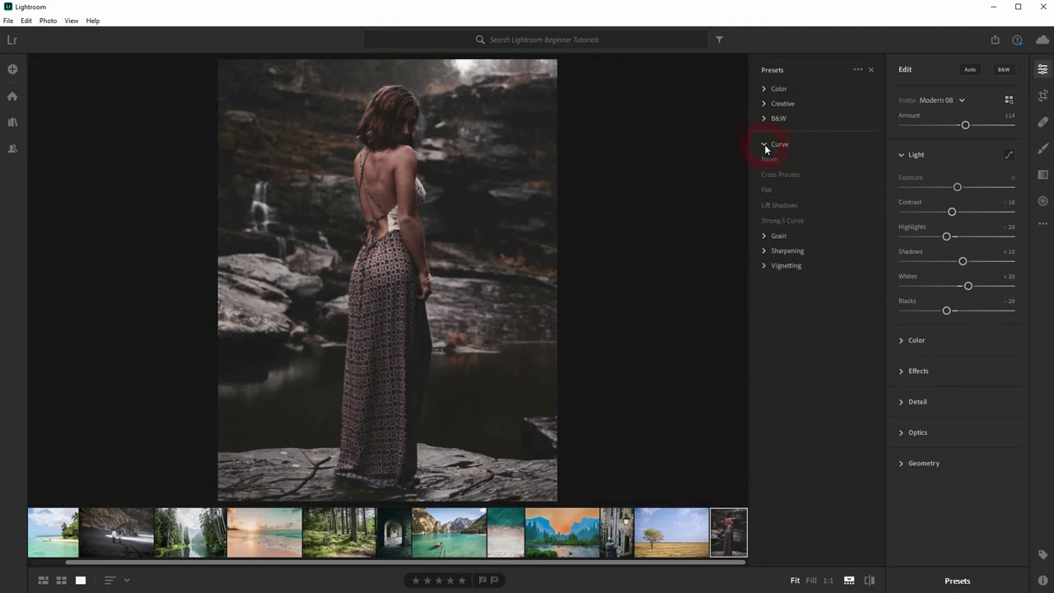
{"action": "left_click", "coordinate": [763, 103]}
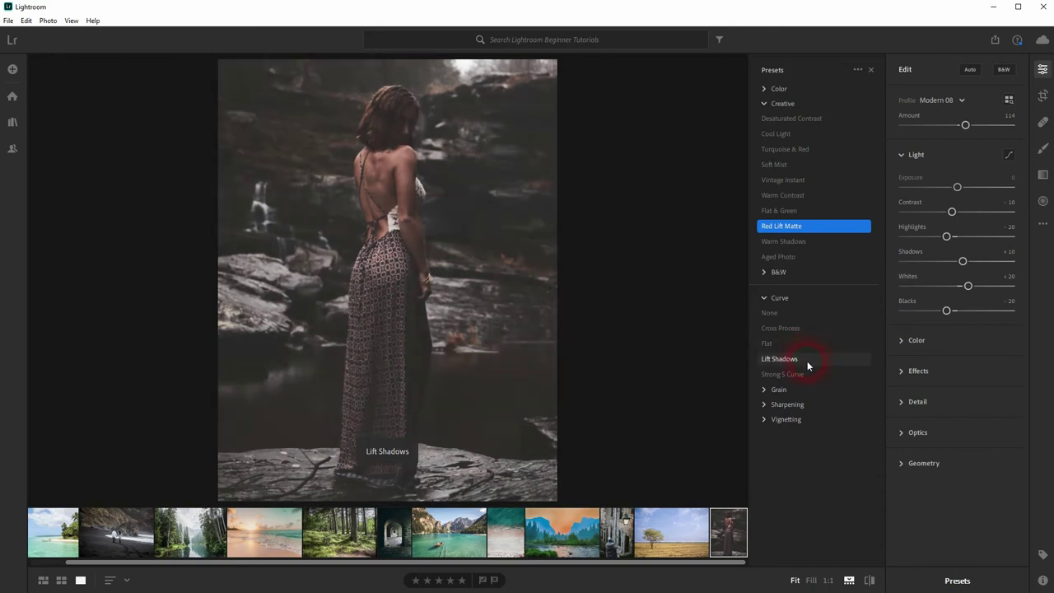
{"action": "left_click", "coordinate": [765, 298]}
{"action": "left_click", "coordinate": [765, 313]}
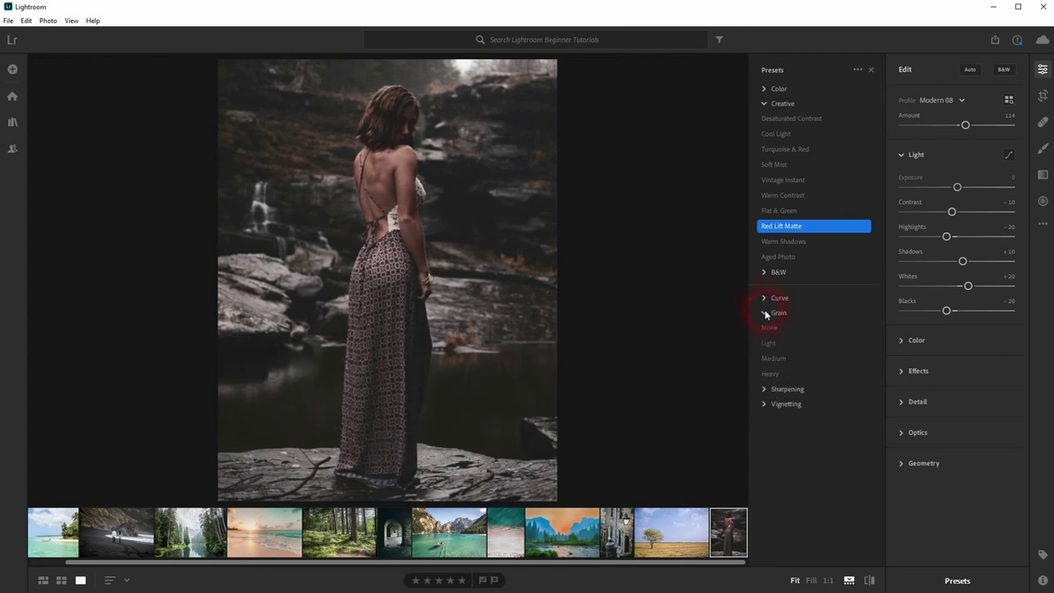
{"action": "left_click", "coordinate": [798, 343]}
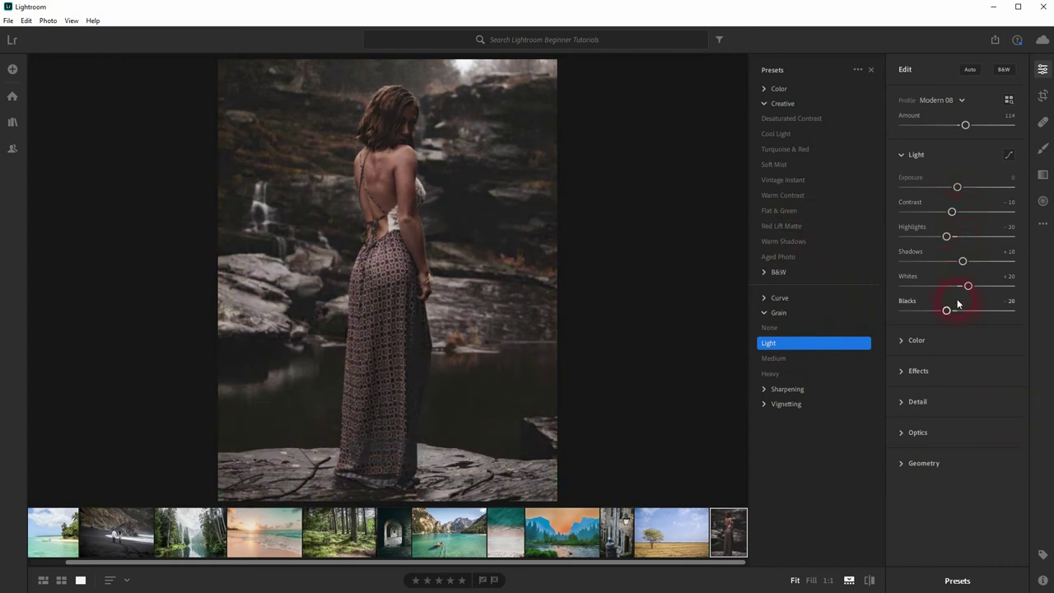
- Apply the Light vignetting preset to the portrait
{"action": "left_click", "coordinate": [799, 389]}
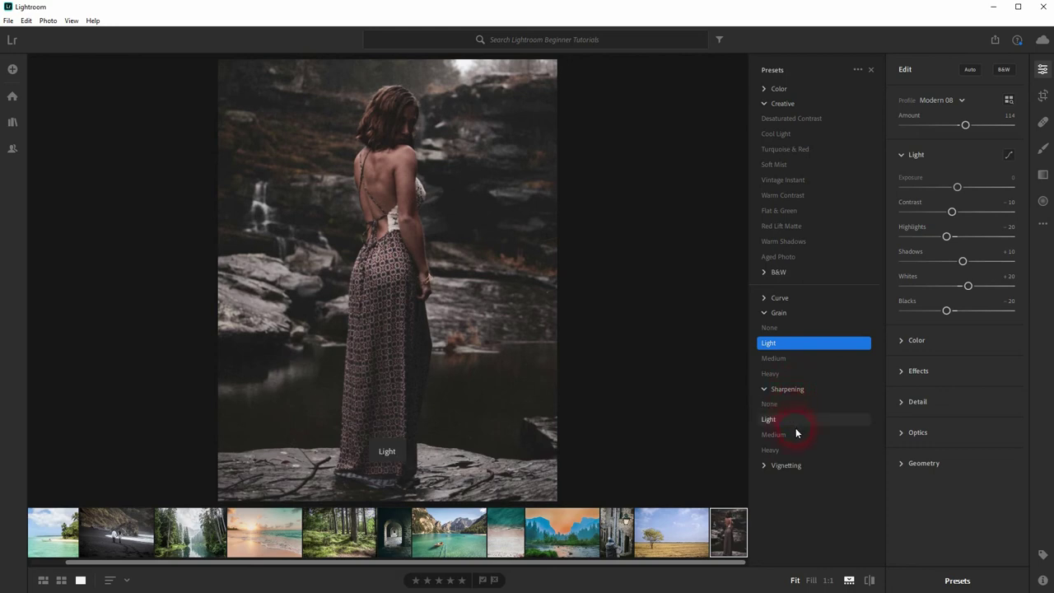
{"action": "left_click", "coordinate": [765, 467]}
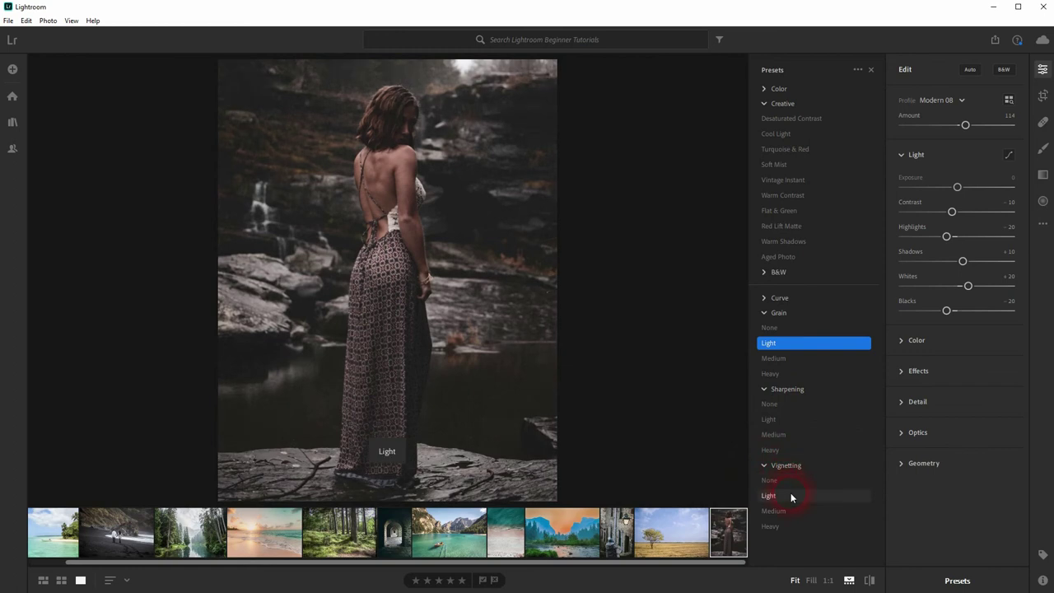
{"action": "left_click", "coordinate": [791, 494]}
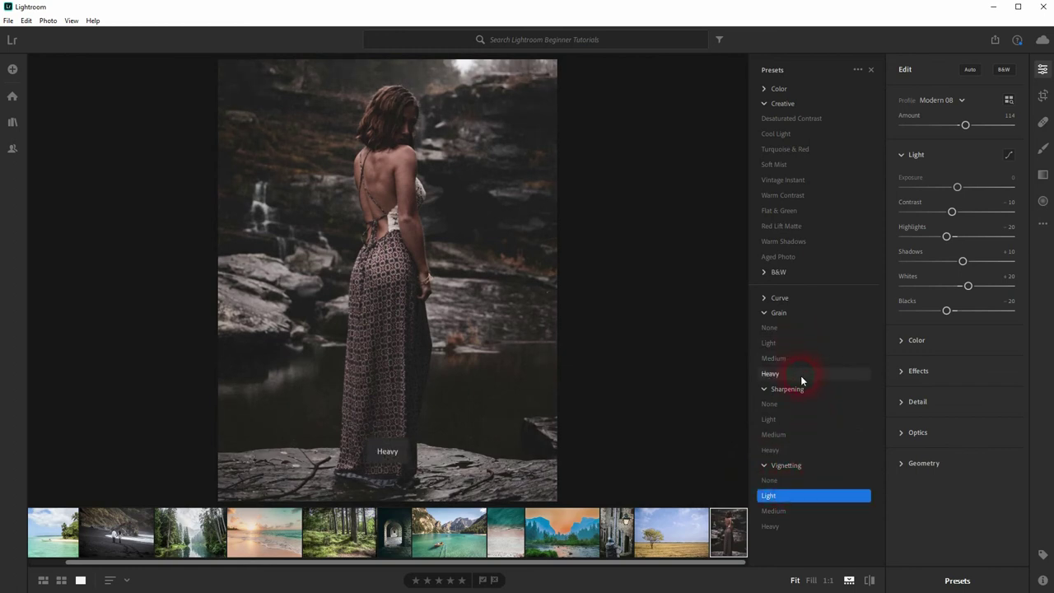
- Collapse the Curve, Creative, Grain, Sharpening and Vignetting preset groups
{"action": "left_click", "coordinate": [770, 298]}
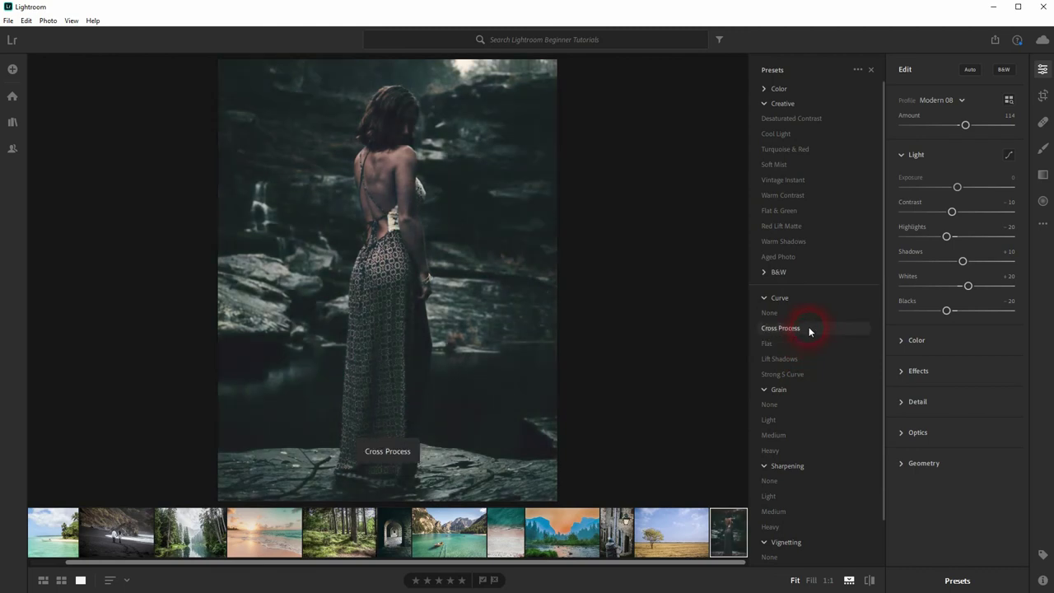
{"action": "left_click", "coordinate": [765, 299]}
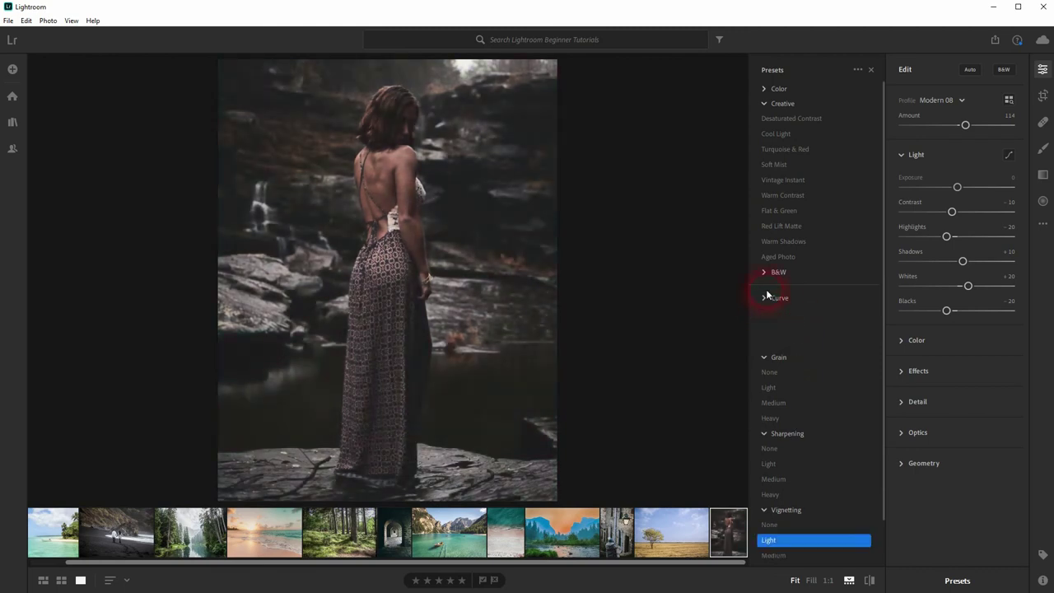
{"action": "left_click", "coordinate": [763, 100]}
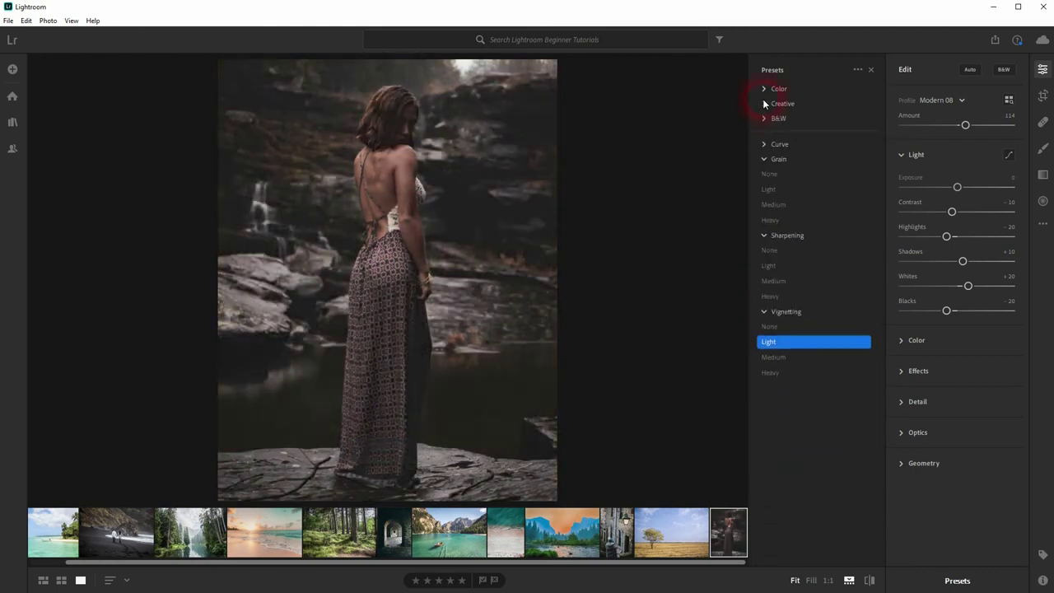
{"action": "left_click", "coordinate": [763, 159]}
{"action": "left_click", "coordinate": [764, 174]}
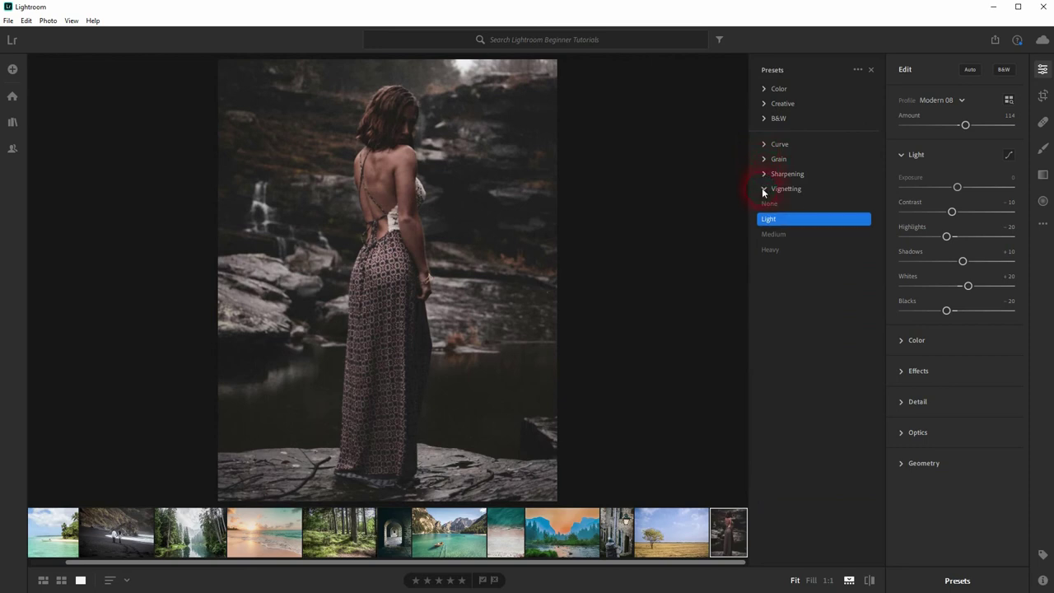
{"action": "left_click", "coordinate": [764, 189]}
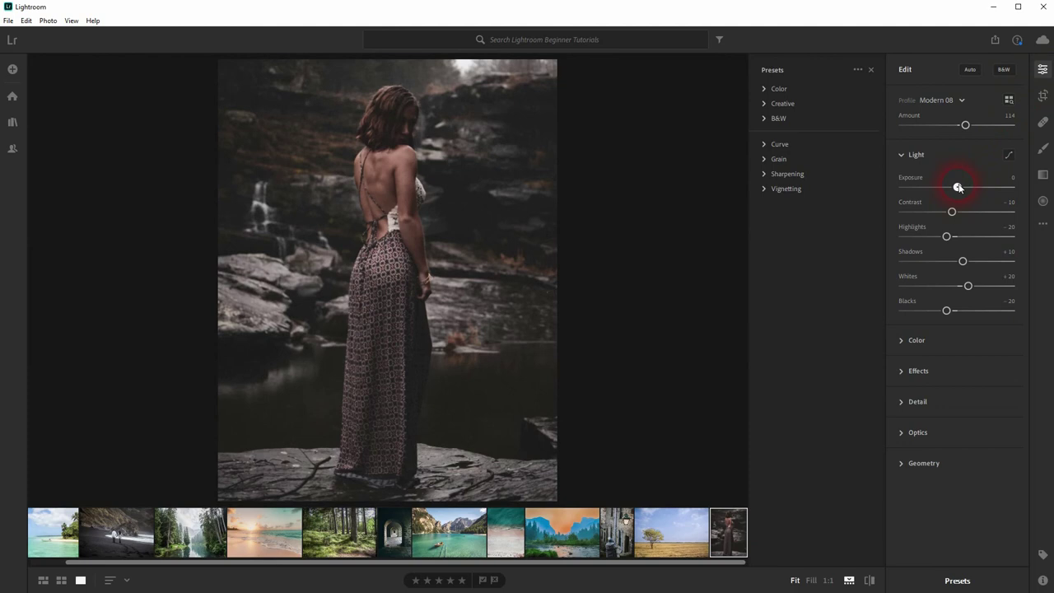
- Raise Exposure to +0.45, close the Presets panel, and toggle Show Original to compare
{"action": "left_click_drag", "start_coordinate": [958, 187], "coordinate": [963, 187]}
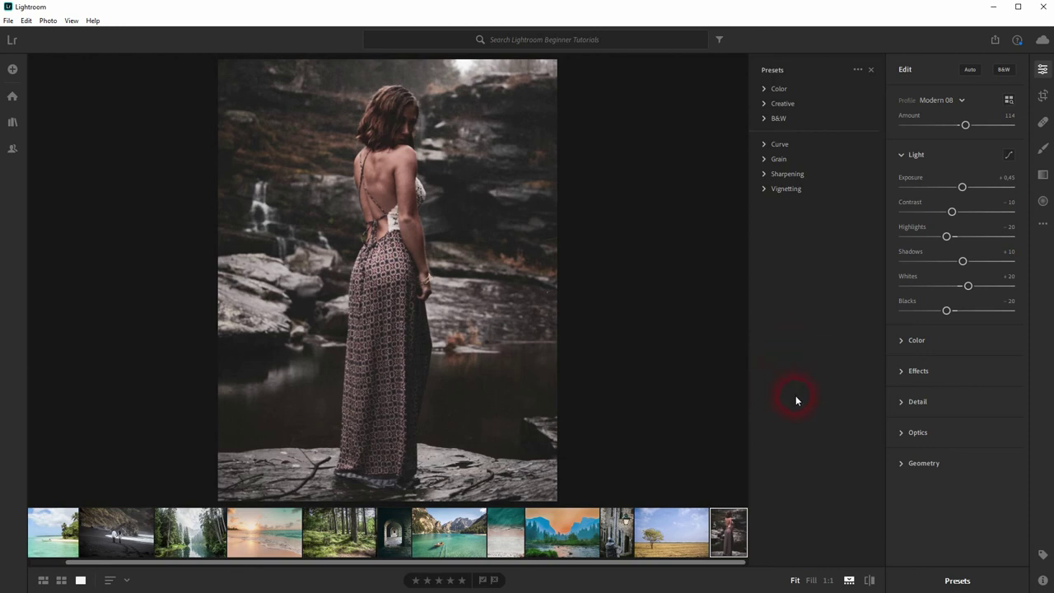
{"action": "left_click", "coordinate": [872, 70]}
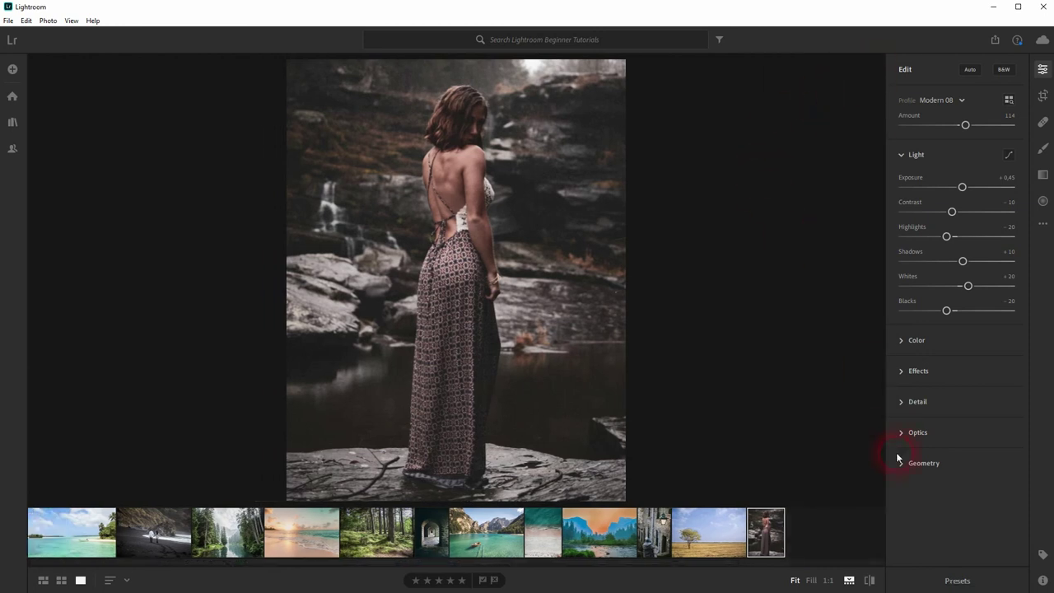
{"action": "left_click", "coordinate": [872, 581]}
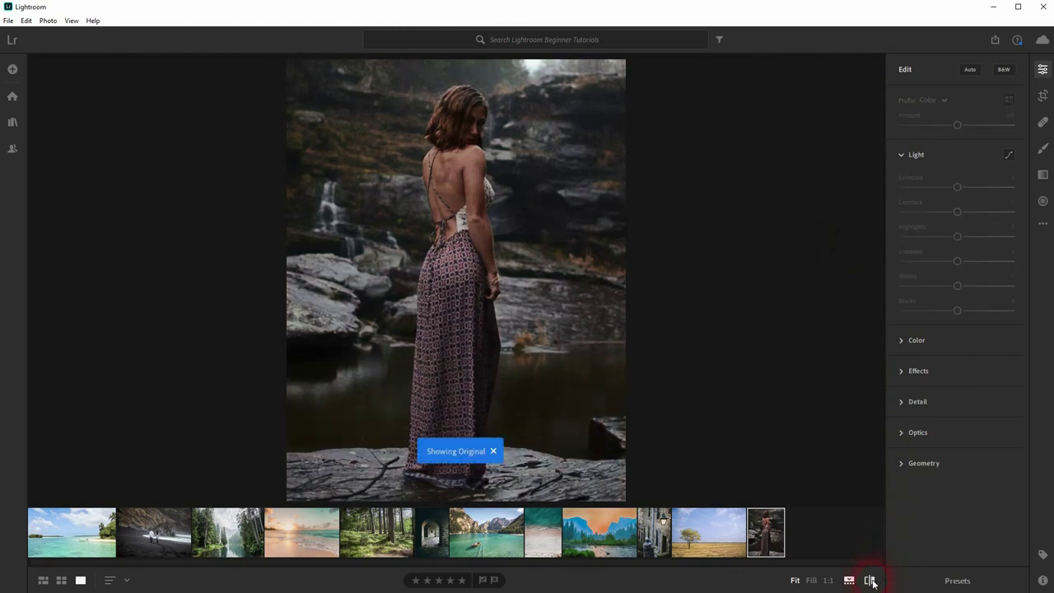
{"action": "left_click", "coordinate": [871, 581]}
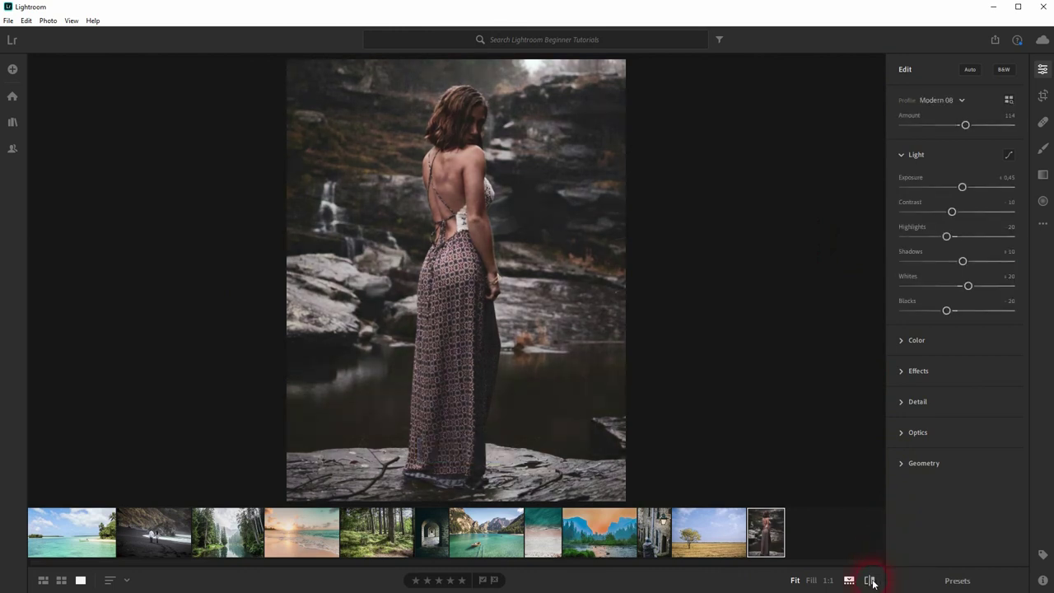